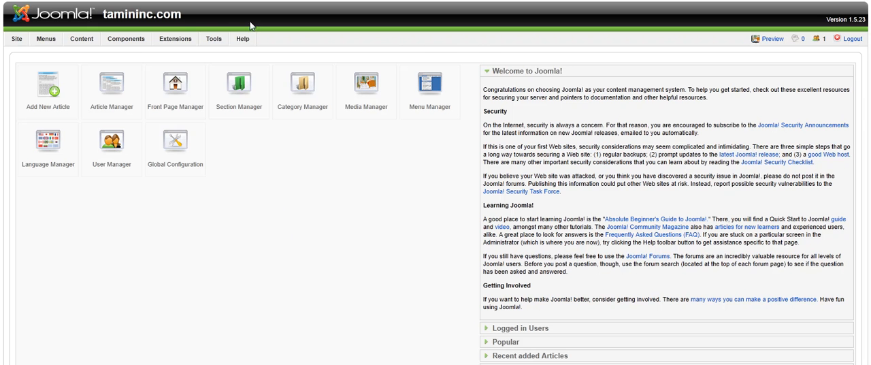
{"action": "mouse_move", "coordinate": [138, 41]}
{"action": "left_click_drag", "start_coordinate": [182, 15], "coordinate": [101, 19]}
{"action": "left_click", "coordinate": [102, 19]}
{"action": "mouse_move", "coordinate": [183, 15]}
{"action": "left_mouse_down"}
{"action": "mouse_move", "coordinate": [102, 19]}
{"action": "mouse_move", "coordinate": [179, 18]}
{"action": "left_mouse_up"}
{"action": "left_click", "coordinate": [101, 19]}
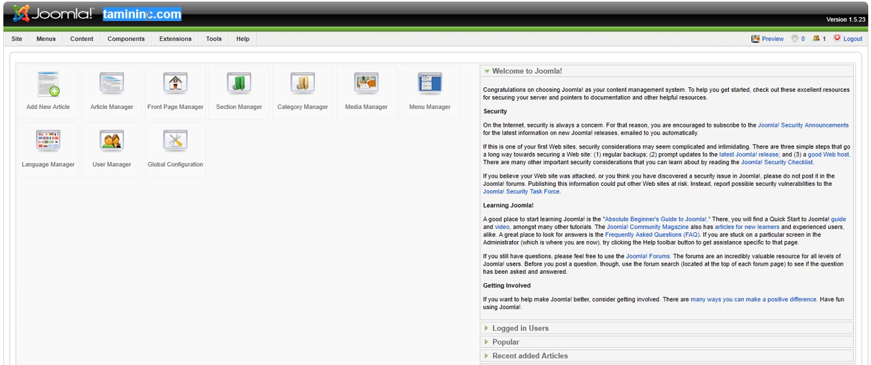
{"action": "left_click", "coordinate": [177, 16]}
{"action": "left_click_drag", "start_coordinate": [181, 16], "coordinate": [105, 15]}
{"action": "left_click", "coordinate": [105, 15]}
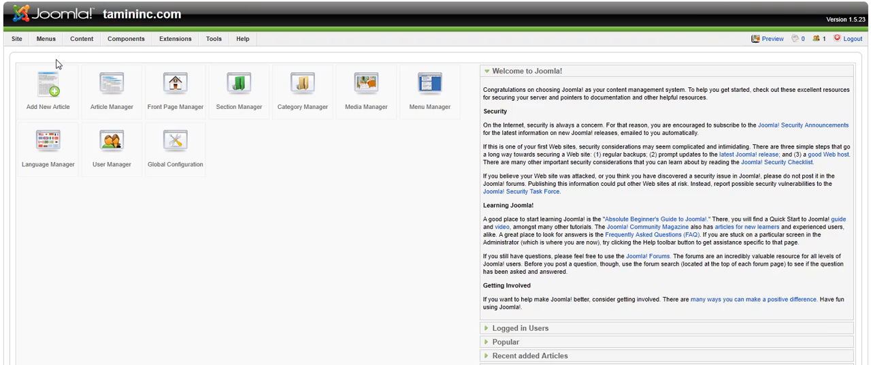
Step: Open the site's Global Configuration and look over its Site settings
{"action": "mouse_move", "coordinate": [19, 40]}
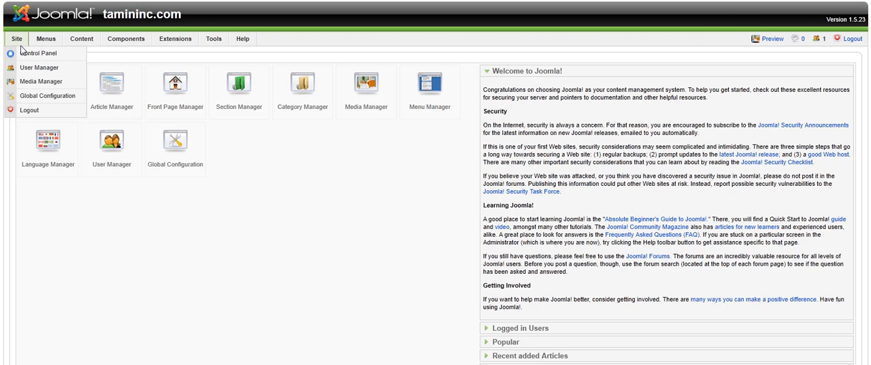
{"action": "left_click", "coordinate": [37, 100]}
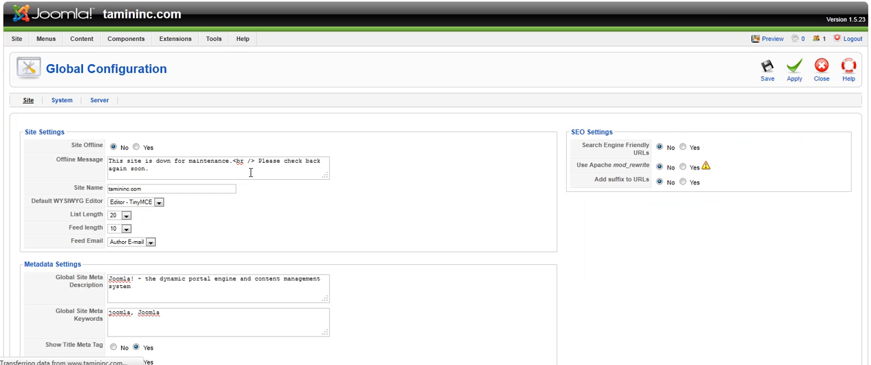
{"action": "scroll", "coordinate": [321, 195], "scroll_direction": "down", "scroll_amount": 1}
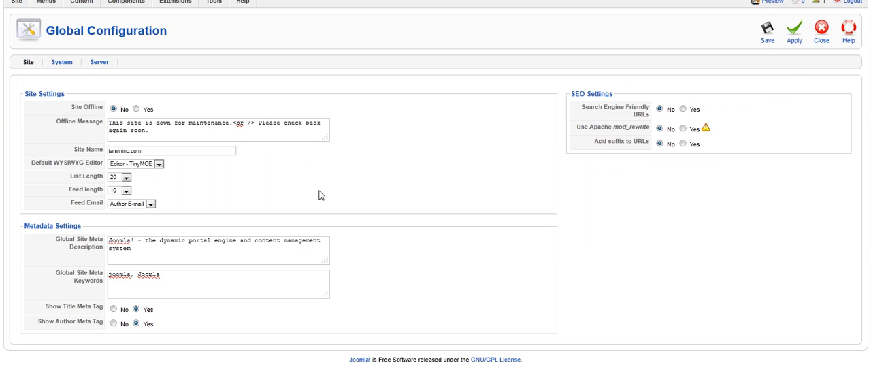
{"action": "scroll", "coordinate": [322, 195], "scroll_direction": "up", "scroll_amount": 1}
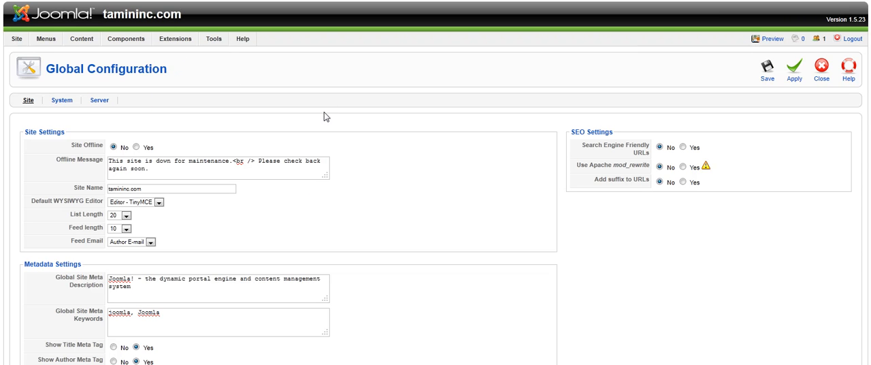
Step: Change the Site Name to "Tamin Inc Joomla Demo"
{"action": "left_click_drag", "start_coordinate": [183, 18], "coordinate": [105, 15]}
{"action": "left_click", "coordinate": [105, 15]}
{"action": "left_click_drag", "start_coordinate": [104, 188], "coordinate": [77, 192]}
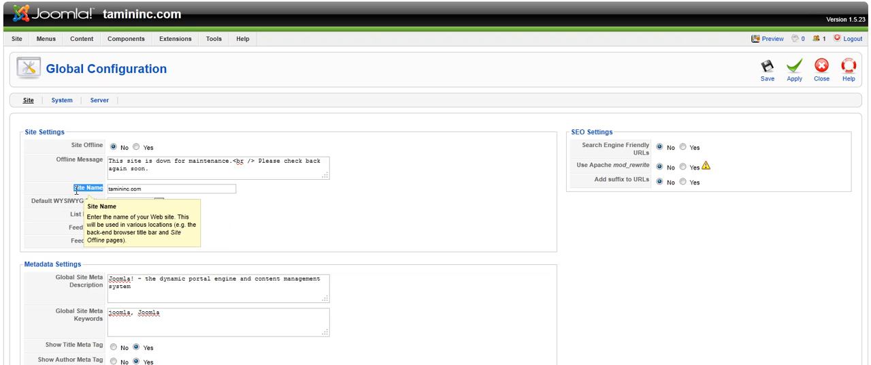
{"action": "left_click_drag", "start_coordinate": [143, 189], "coordinate": [104, 190]}
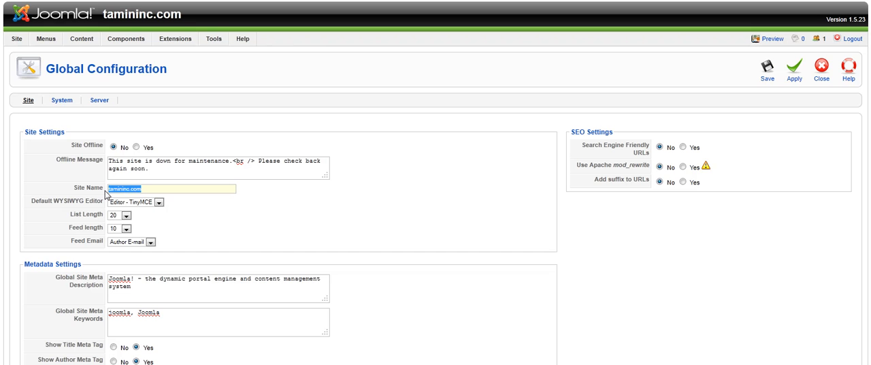
{"action": "type", "text": "Tamin Inc Joomla Demo"}
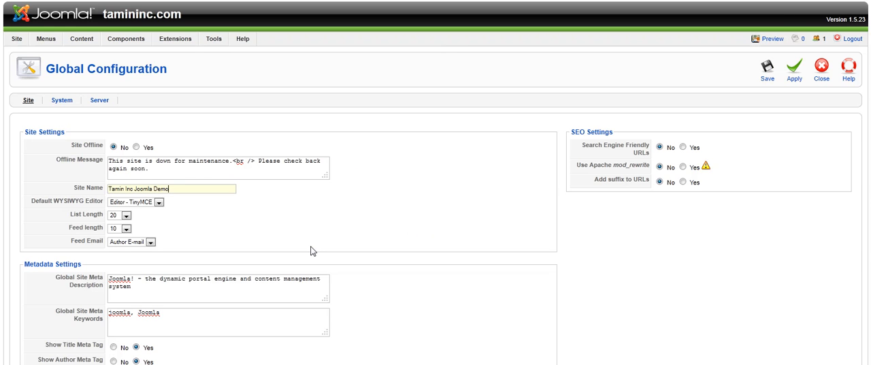
Step: Replace the Global Site Meta Description with "tamin inc joomla demo, learn how to install and create a joomla website for free"
{"action": "scroll", "coordinate": [293, 247], "scroll_direction": "down", "scroll_amount": 1}
{"action": "scroll", "coordinate": [341, 247], "scroll_direction": "up", "scroll_amount": 1}
{"action": "scroll", "coordinate": [380, 249], "scroll_direction": "down", "scroll_amount": 1}
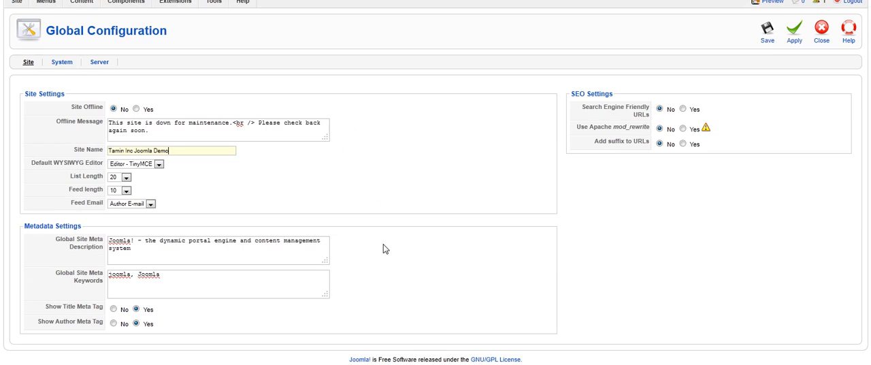
{"action": "scroll", "coordinate": [382, 249], "scroll_direction": "up", "scroll_amount": 1}
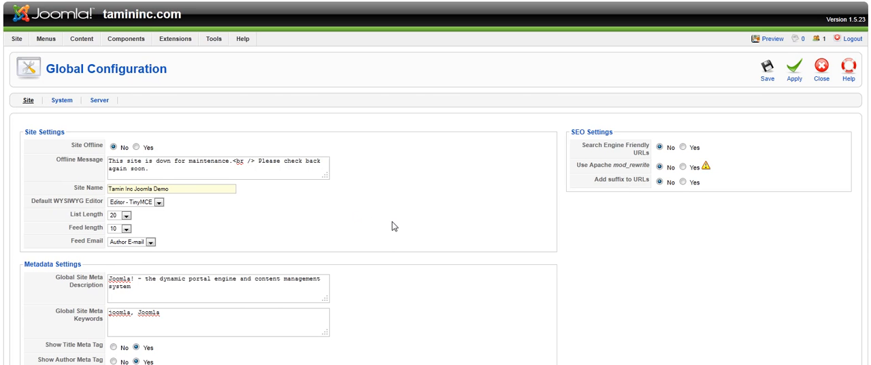
{"action": "scroll", "coordinate": [394, 226], "scroll_direction": "down", "scroll_amount": 1}
{"action": "left_click", "coordinate": [117, 248]}
{"action": "double_click", "coordinate": [117, 247]}
{"action": "left_click_drag", "start_coordinate": [117, 248], "coordinate": [100, 237]}
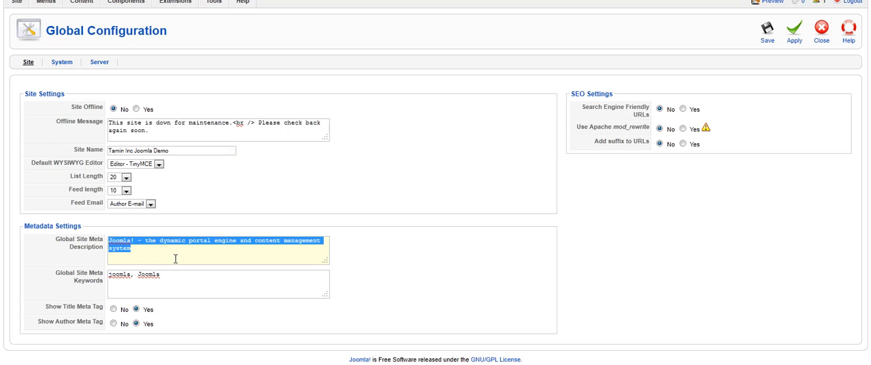
{"action": "type", "text": "t"}
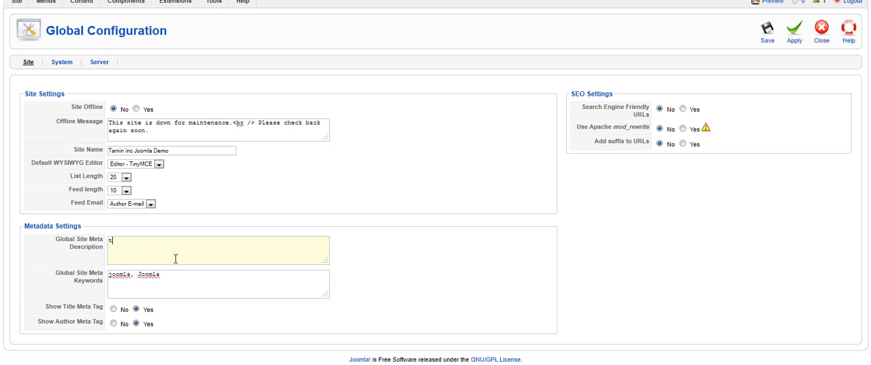
{"action": "type", "text": "amin inc joomla demo, learn how to instal"}
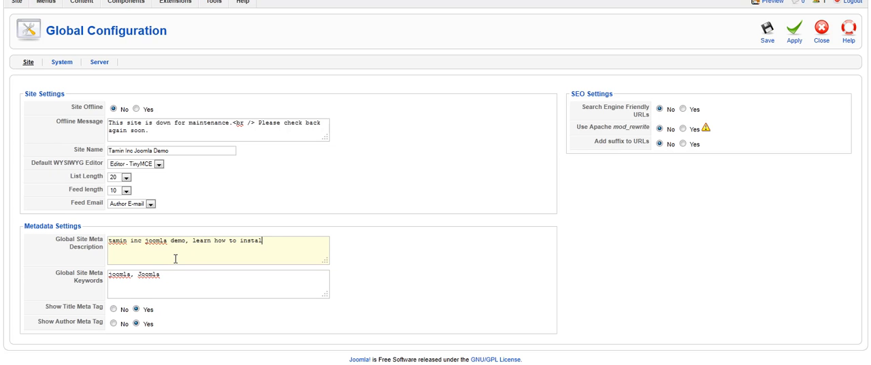
{"action": "type", "text": "l and create a joomla website "}
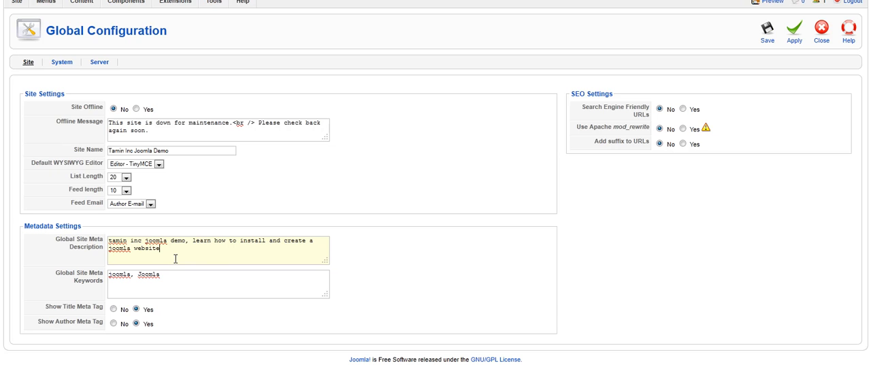
{"action": "type", "text": "for free"}
Step: Replace the Global Site Meta Keywords with a copy of the Global Site Meta Description text
{"action": "left_click_drag", "start_coordinate": [172, 277], "coordinate": [102, 275]}
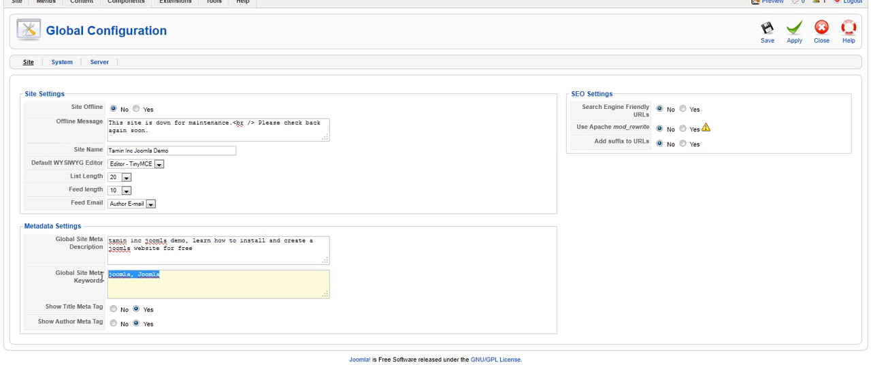
{"action": "key", "text": "Delete"}
{"action": "left_click_drag", "start_coordinate": [200, 247], "coordinate": [108, 240]}
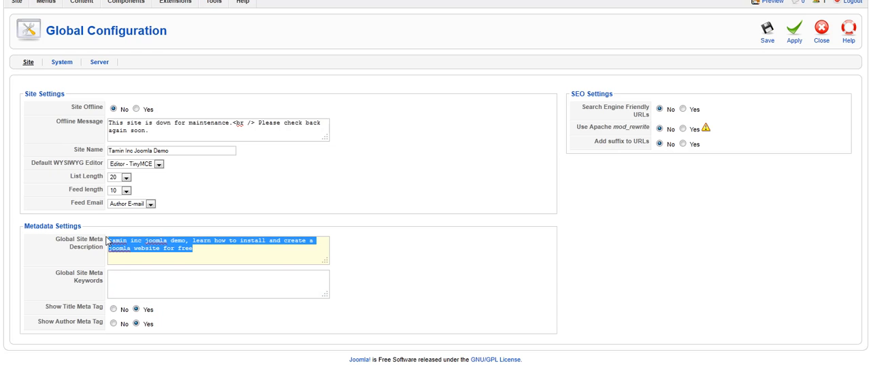
{"action": "key", "text": "ctrl+c"}
{"action": "left_click", "coordinate": [174, 282]}
{"action": "key", "text": "ctrl+v"}
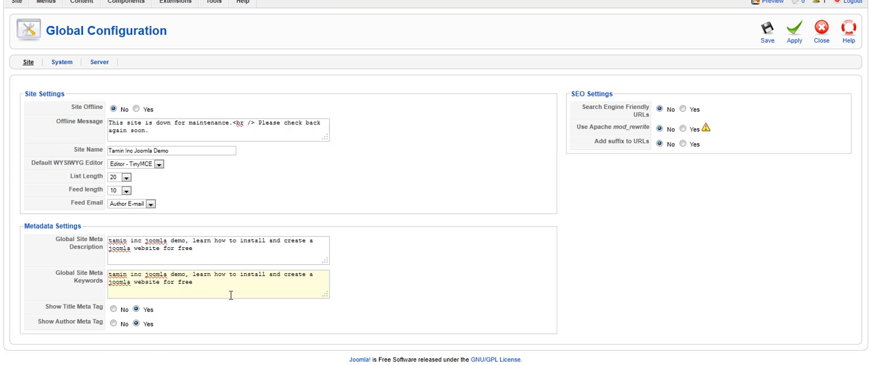
Step: Set Site Offline to Yes and apply the configuration changes
{"action": "scroll", "coordinate": [231, 295], "scroll_direction": "up", "scroll_amount": 1}
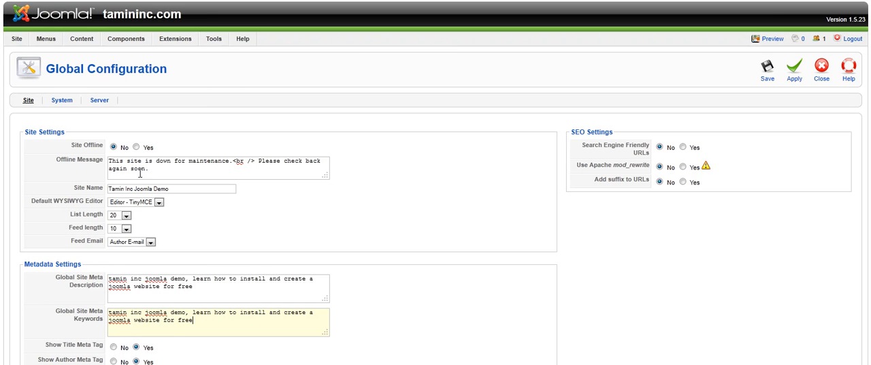
{"action": "left_click_drag", "start_coordinate": [103, 146], "coordinate": [70, 145]}
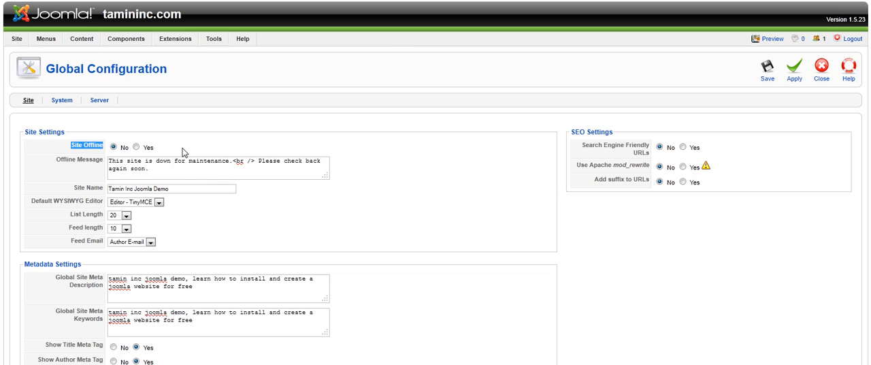
{"action": "left_click", "coordinate": [207, 129]}
{"action": "left_click", "coordinate": [137, 147]}
{"action": "left_click", "coordinate": [790, 80]}
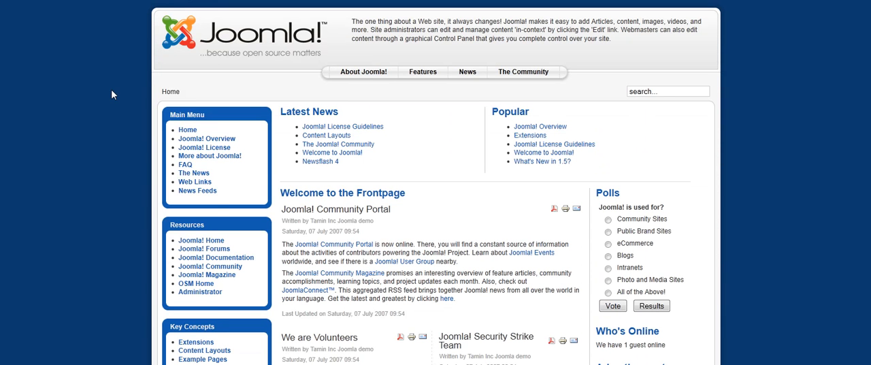
Step: Reload the public front page and compare it with the configured Offline Message
{"action": "right_click", "coordinate": [113, 91]}
{"action": "left_click", "coordinate": [141, 120]}
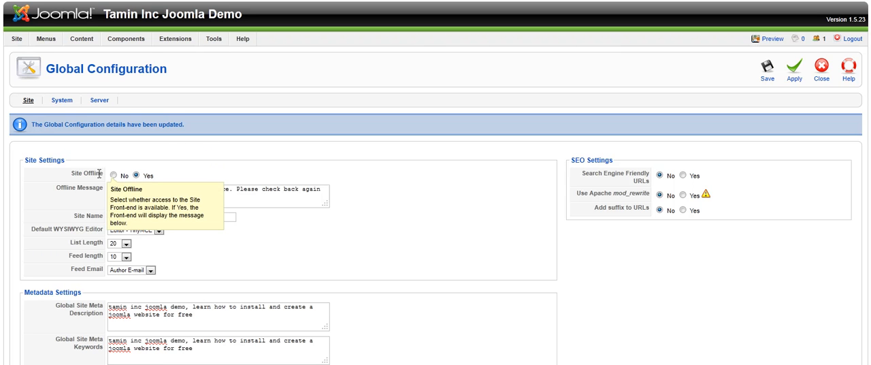
{"action": "left_click_drag", "start_coordinate": [136, 199], "coordinate": [113, 188]}
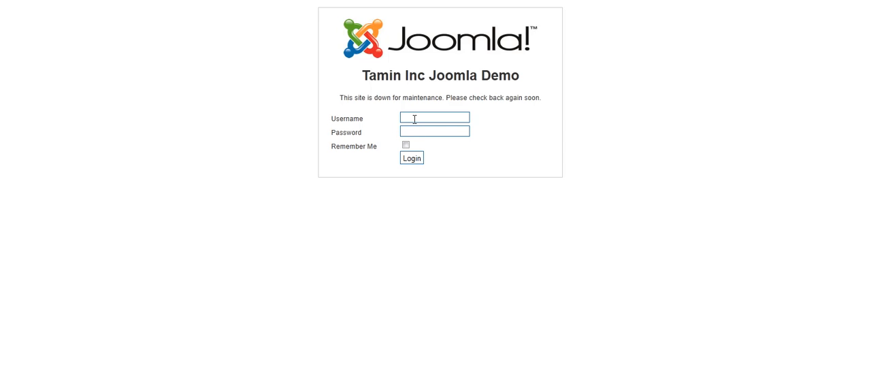
Step: Log in on the offline page with the administrator username and password, and look over the front page
{"action": "type", "text": "admin"}
{"action": "key", "text": "Tab"}
{"action": "type", "text": "•••••"}
{"action": "left_click", "coordinate": [413, 161]}
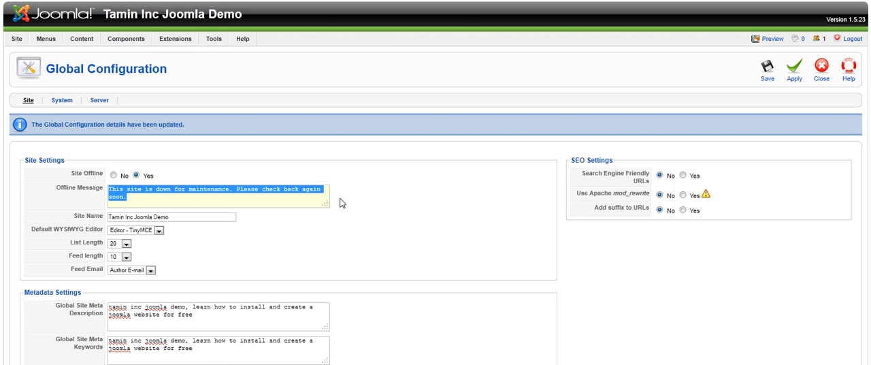
{"action": "left_click", "coordinate": [187, 192]}
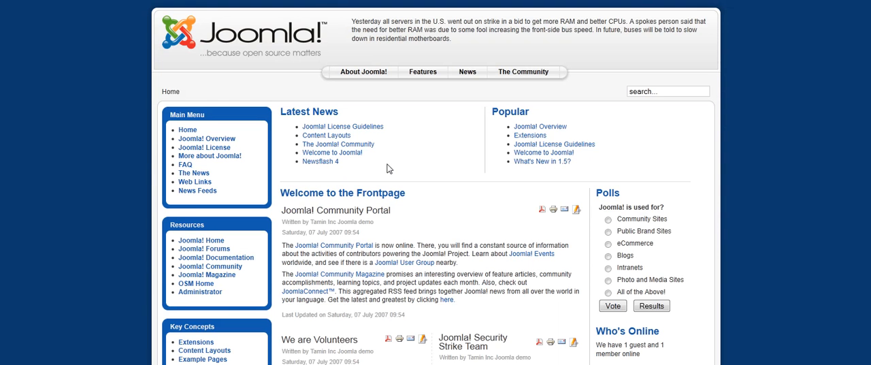
{"action": "scroll", "coordinate": [379, 231], "scroll_direction": "down", "scroll_amount": 3}
{"action": "scroll", "coordinate": [373, 236], "scroll_direction": "up", "scroll_amount": 3}
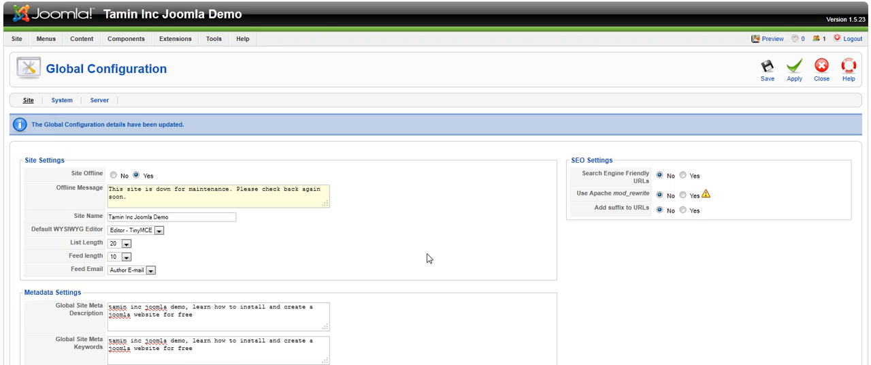
Step: Review the Site, System and Server settings in the Global Configuration
{"action": "scroll", "coordinate": [431, 268], "scroll_direction": "down", "scroll_amount": 2}
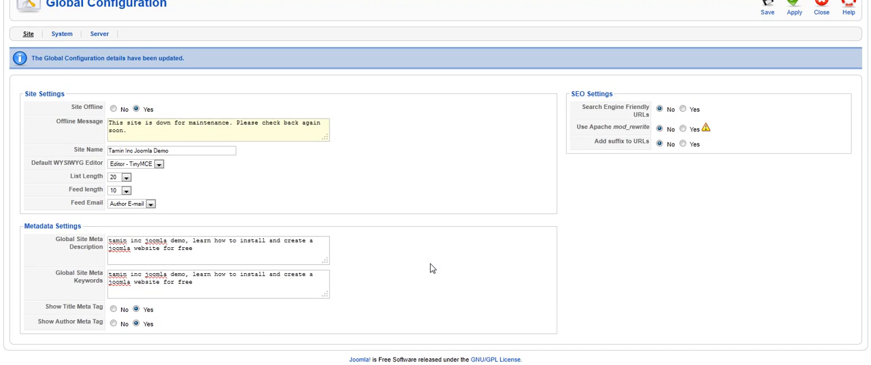
{"action": "scroll", "coordinate": [430, 268], "scroll_direction": "up", "scroll_amount": 2}
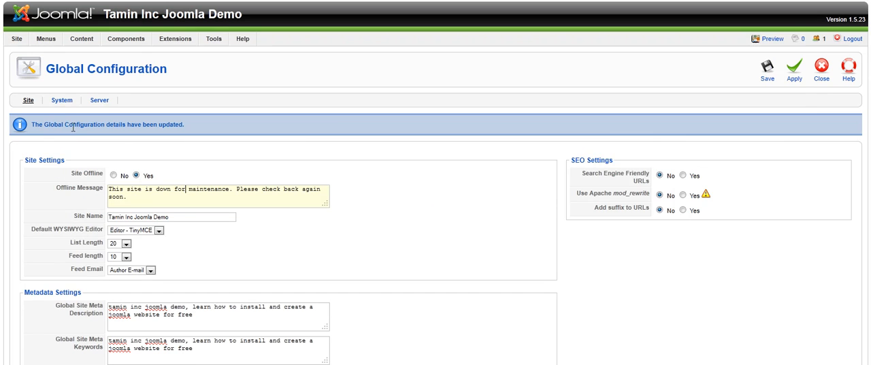
{"action": "left_click", "coordinate": [60, 102]}
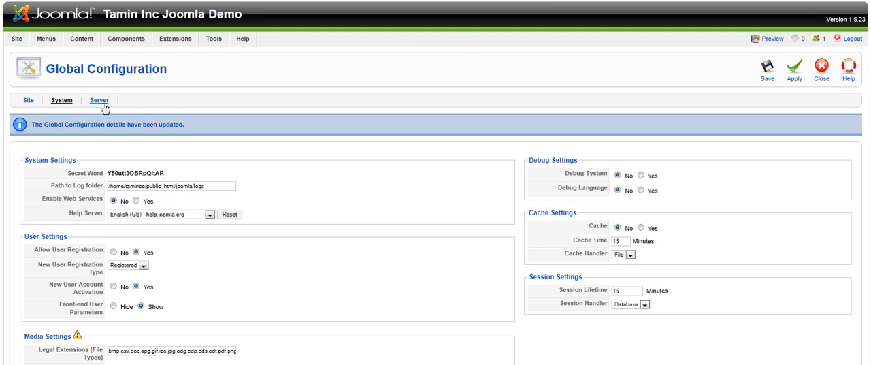
{"action": "left_click", "coordinate": [100, 104]}
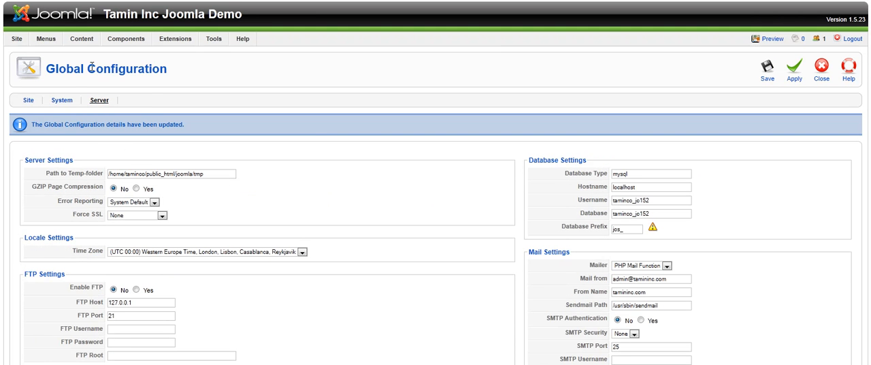
{"action": "mouse_move", "coordinate": [38, 41]}
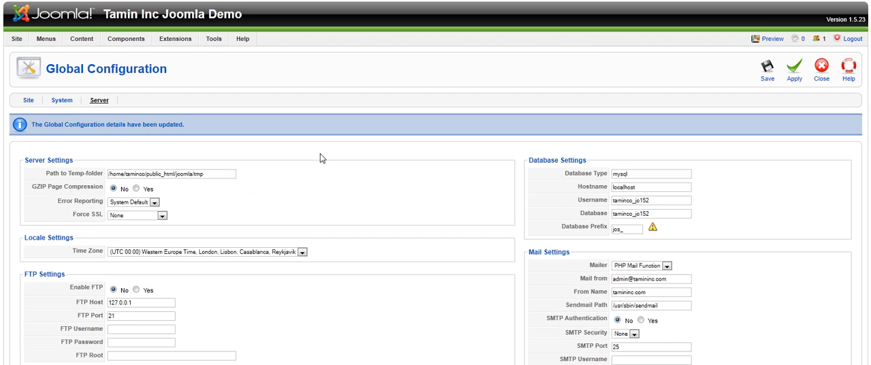